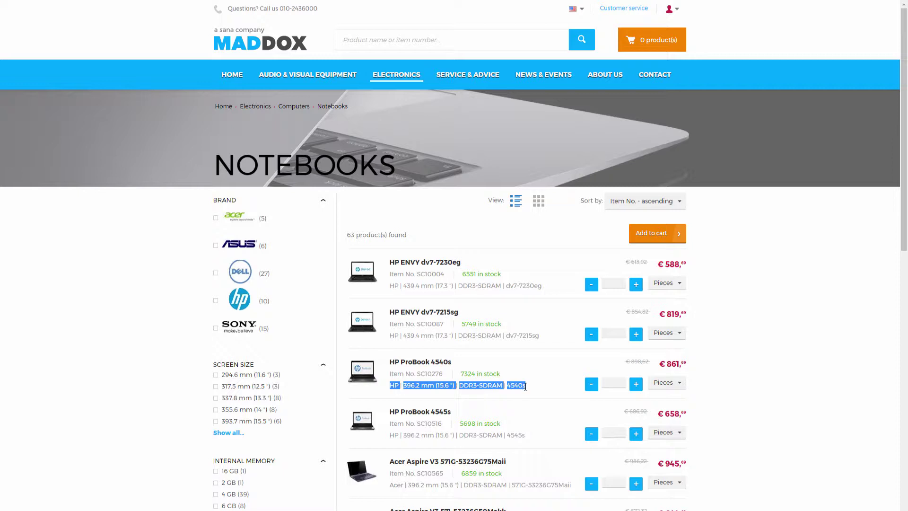
Step: Open the HP ProBook 4540s product from the notebooks list and view its specifications
{"action": "left_click", "coordinate": [426, 382]}
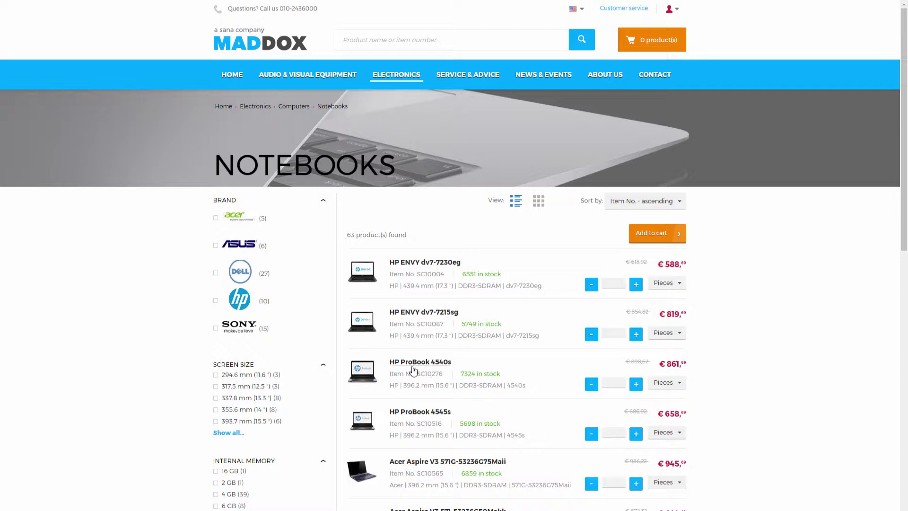
{"action": "left_click", "coordinate": [413, 364]}
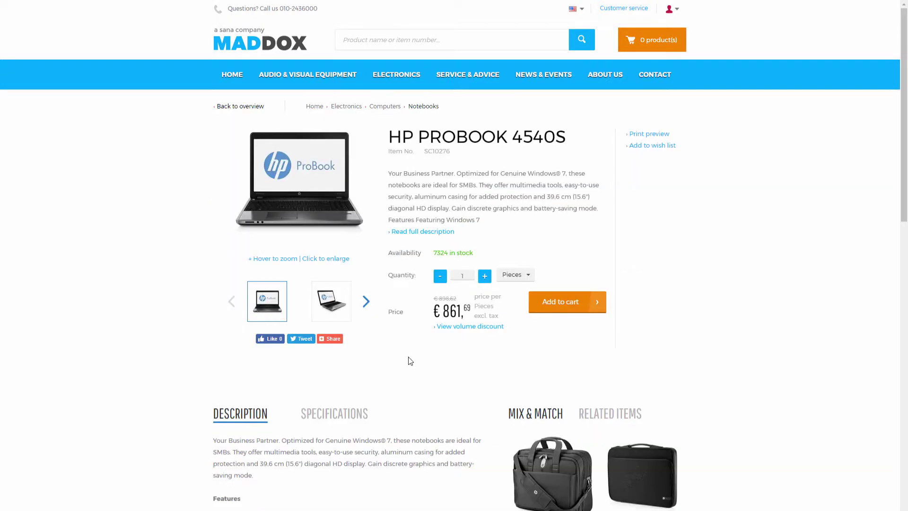
{"action": "left_click", "coordinate": [350, 420]}
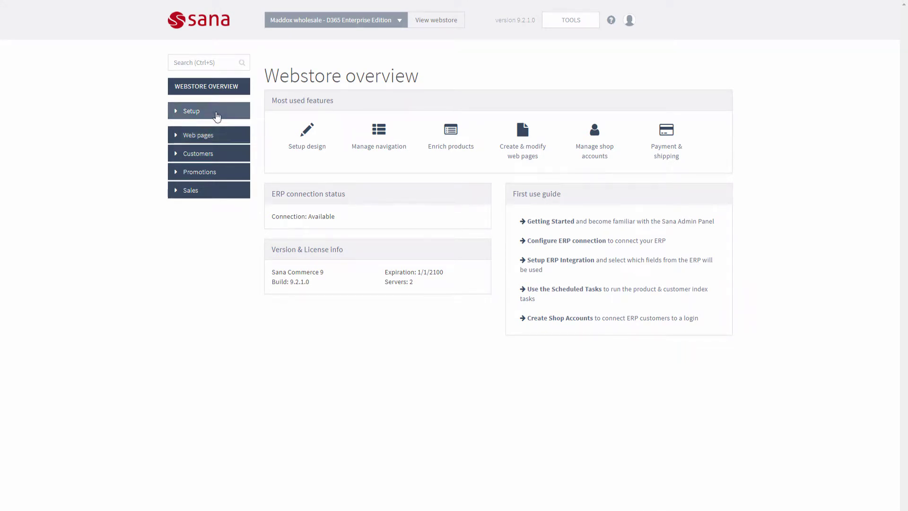
Step: Switch to the Sana admin panel, open the ERP integration index fields and review the attributes available as keyword fields
{"action": "left_click", "coordinate": [219, 112]}
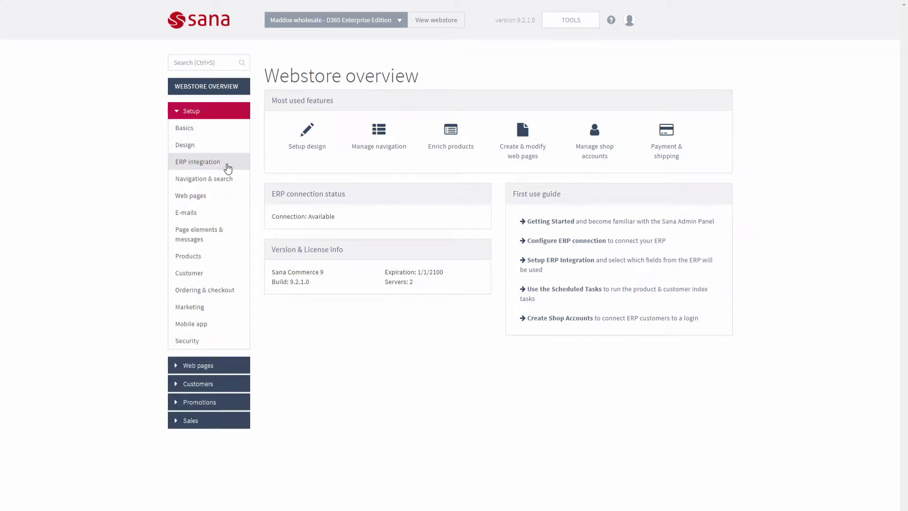
{"action": "left_click", "coordinate": [228, 165]}
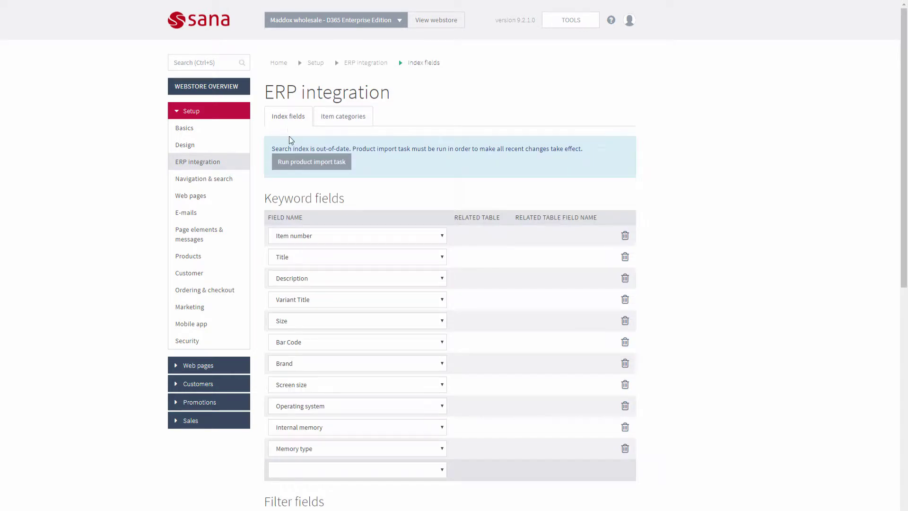
{"action": "scroll", "coordinate": [435, 331], "scroll_direction": "down", "scroll_amount": 2}
{"action": "left_click", "coordinate": [384, 373]}
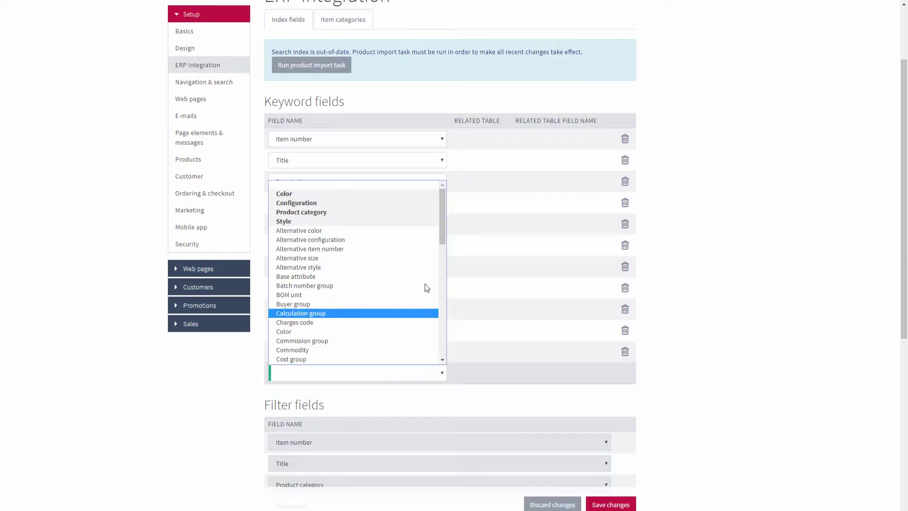
{"action": "left_click_drag", "start_coordinate": [441, 219], "coordinate": [440, 352]}
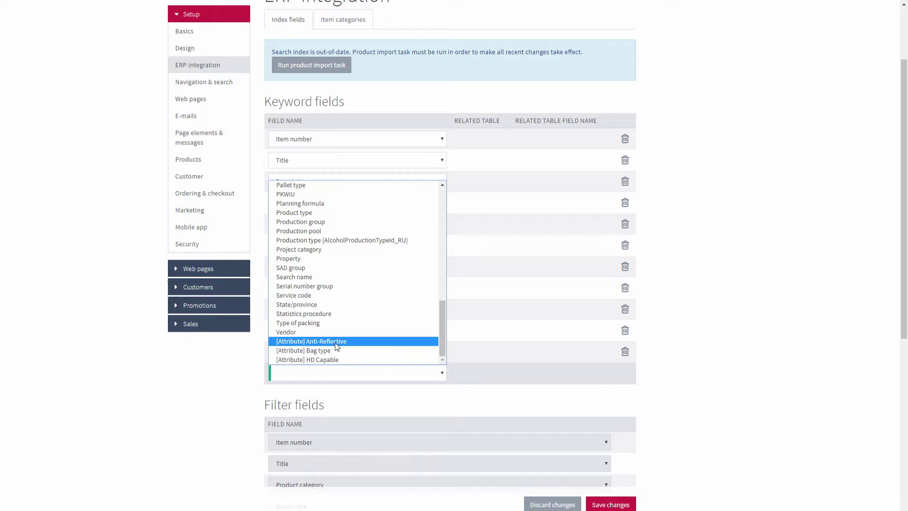
{"action": "left_click", "coordinate": [236, 414]}
Step: Review the fields and attributes that can be added to the ERP integration filter fields
{"action": "scroll", "coordinate": [237, 414], "scroll_direction": "down", "scroll_amount": 7}
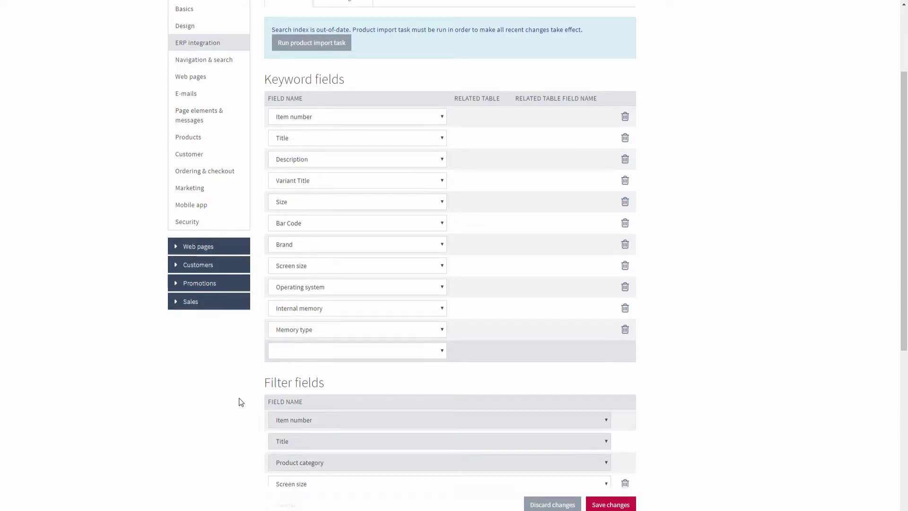
{"action": "left_click", "coordinate": [306, 478]}
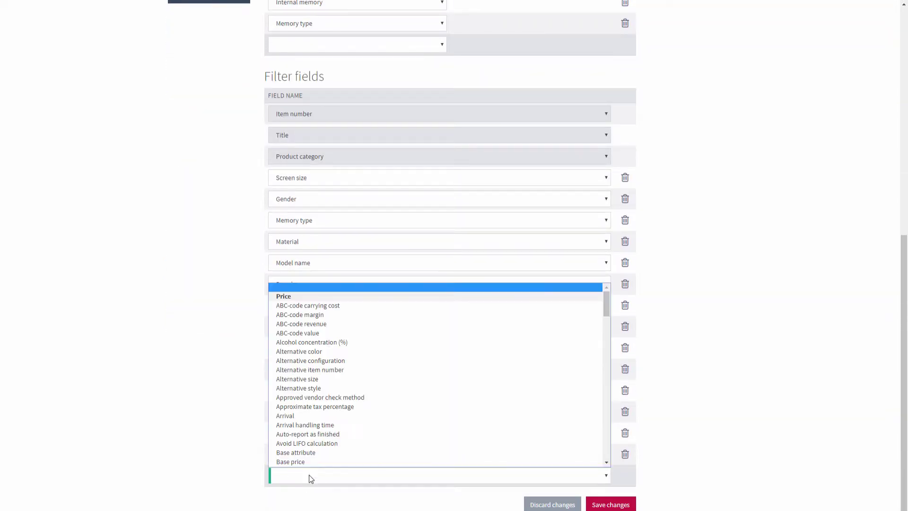
{"action": "left_click_drag", "start_coordinate": [609, 339], "coordinate": [607, 449]}
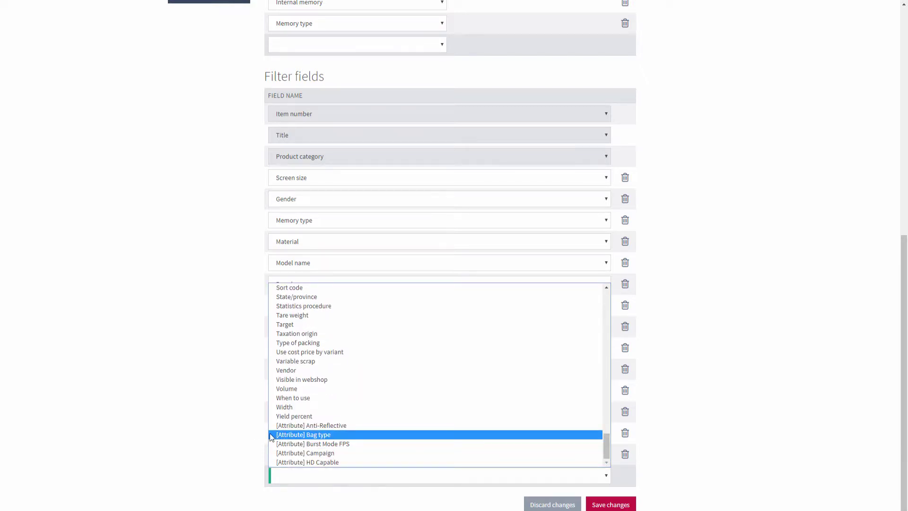
{"action": "left_click", "coordinate": [275, 454]}
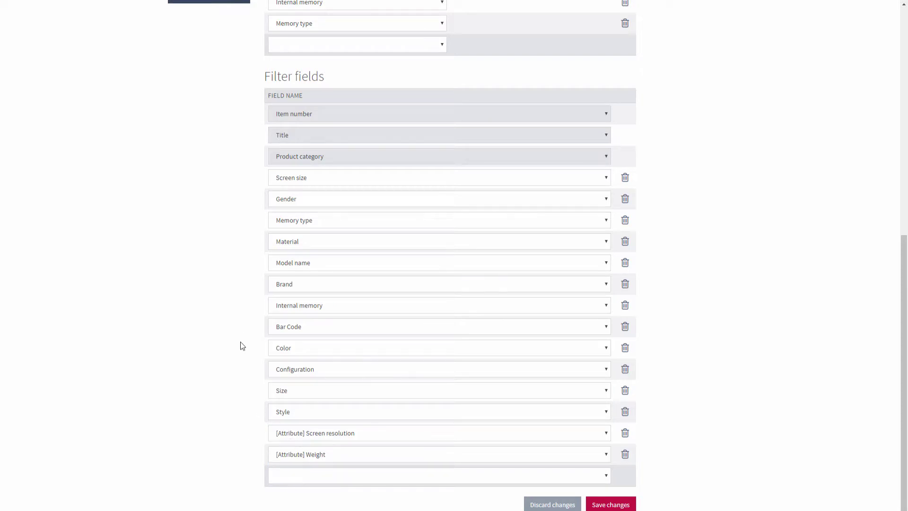
Step: Open the facetted filters setup under Navigation & search and review the fields available for a new filter
{"action": "scroll", "coordinate": [241, 342], "scroll_direction": "up", "scroll_amount": 9}
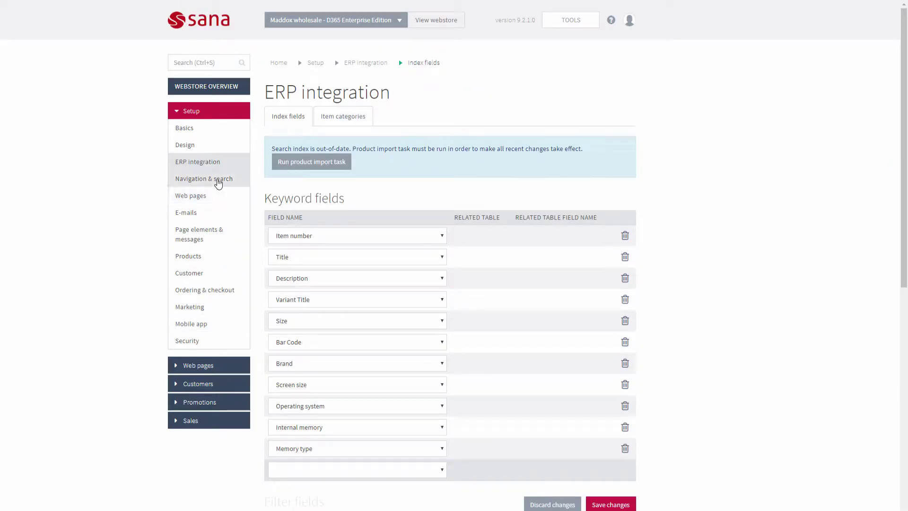
{"action": "left_click", "coordinate": [218, 182]}
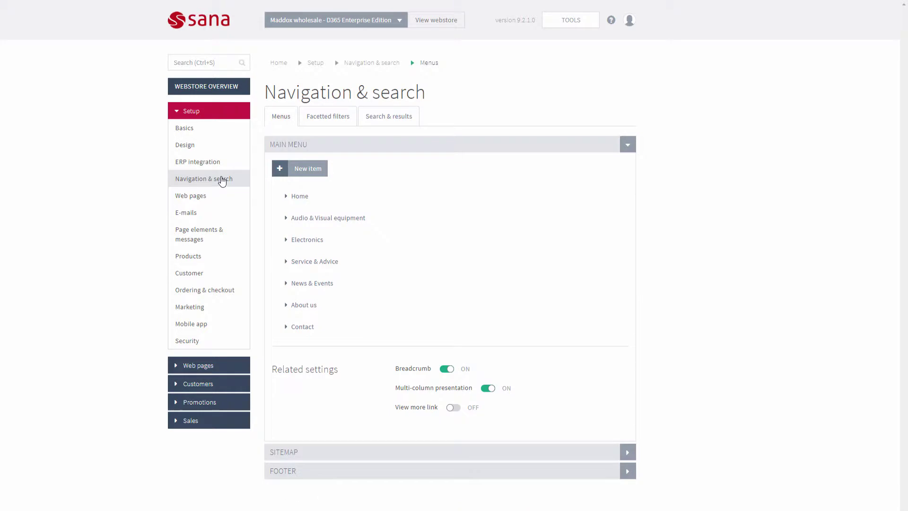
{"action": "left_click", "coordinate": [334, 118]}
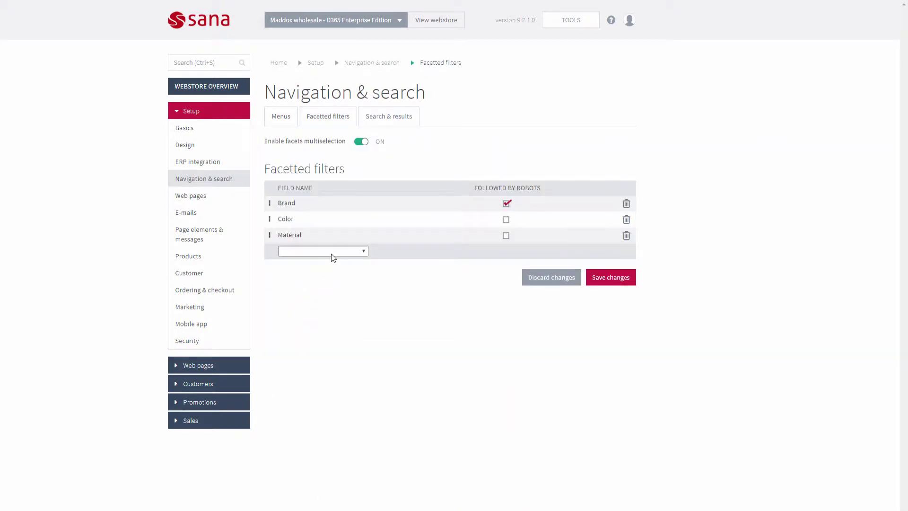
{"action": "left_click", "coordinate": [331, 254]}
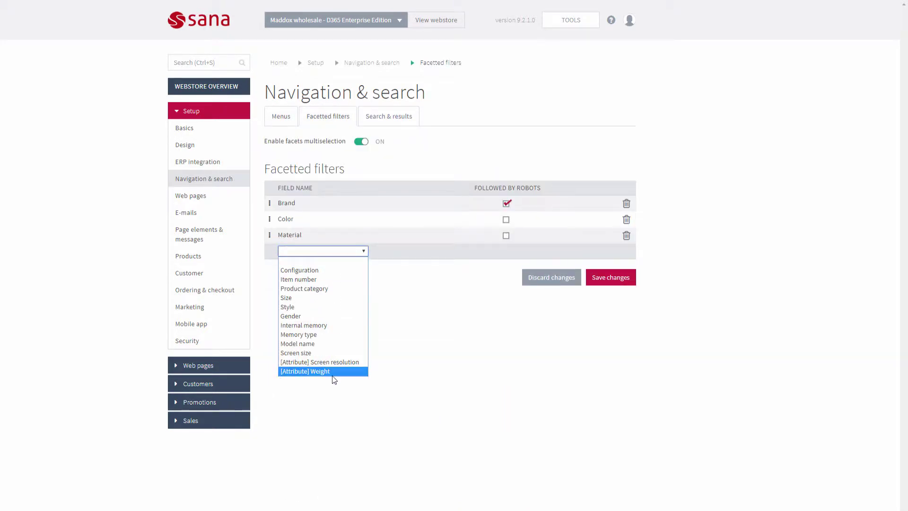
{"action": "left_click", "coordinate": [416, 324]}
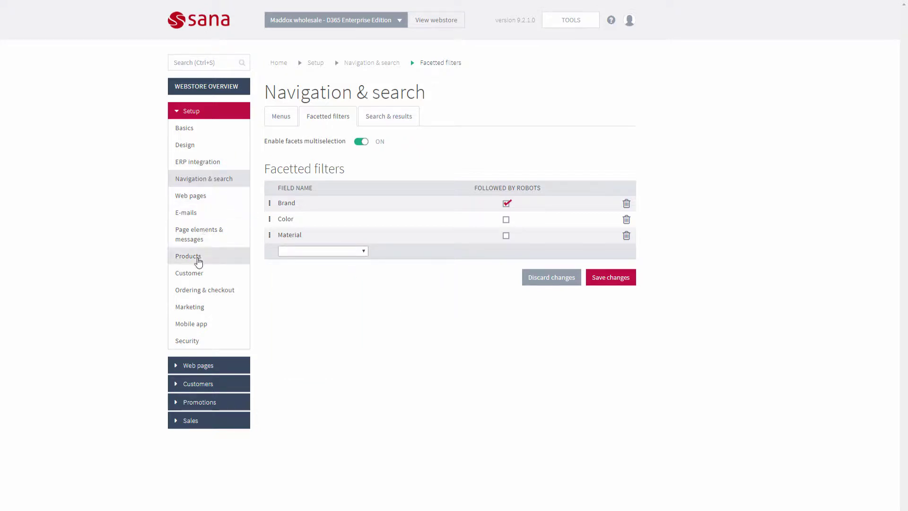
Step: Open the product specifications setup of the webstore's Products settings for review
{"action": "left_click", "coordinate": [198, 261]}
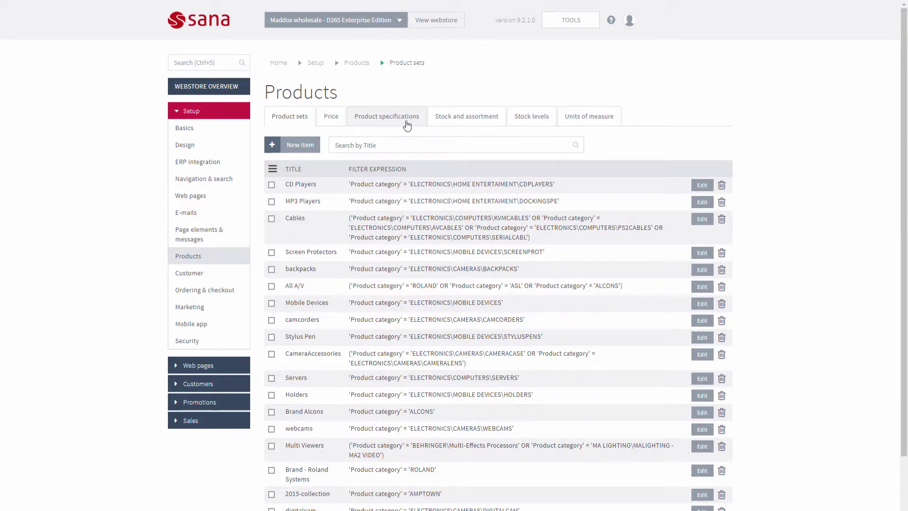
{"action": "left_click", "coordinate": [407, 125]}
{"action": "left_click", "coordinate": [362, 262]}
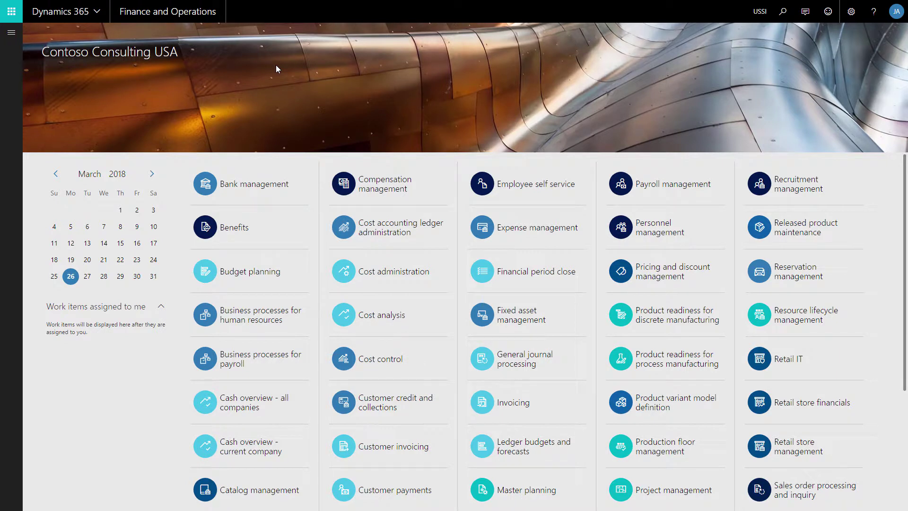
Step: Switch to Dynamics 365 and open the Attribute types of Product information management in edit mode
{"action": "left_click", "coordinate": [14, 36]}
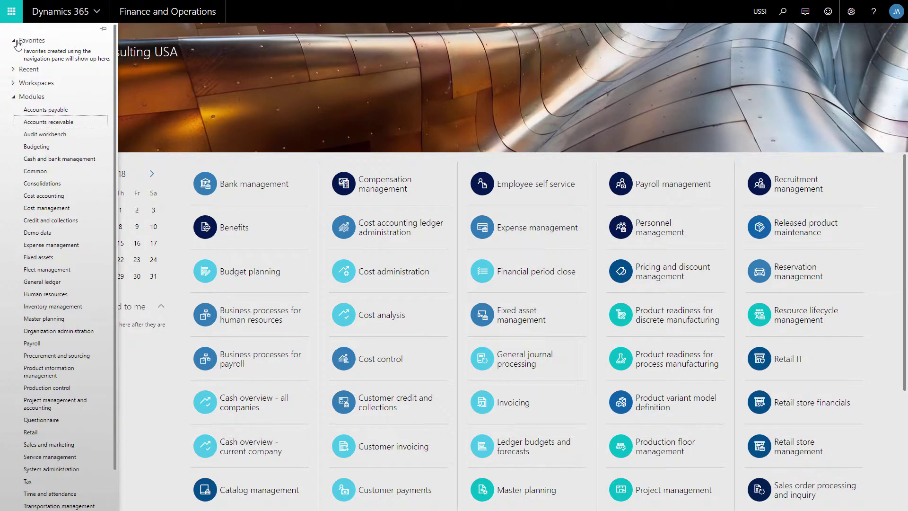
{"action": "left_click", "coordinate": [46, 374]}
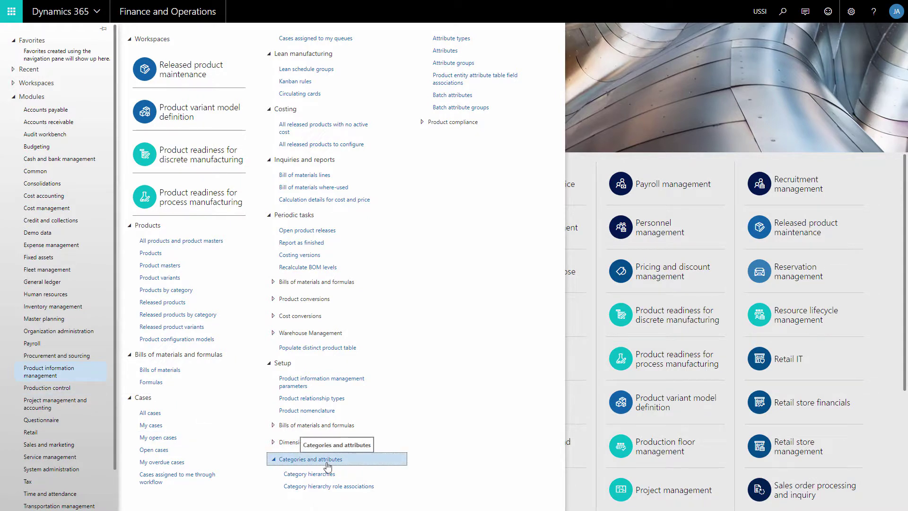
{"action": "left_click", "coordinate": [457, 41]}
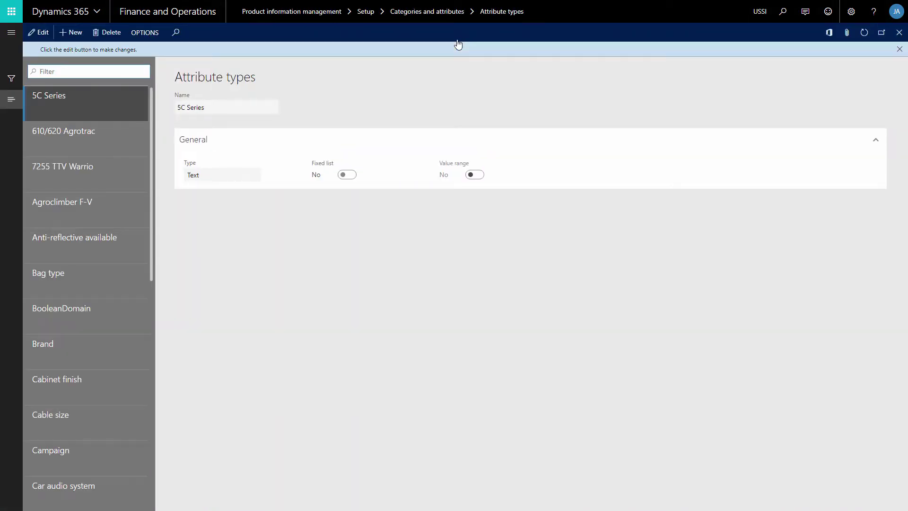
{"action": "left_click", "coordinate": [38, 32]}
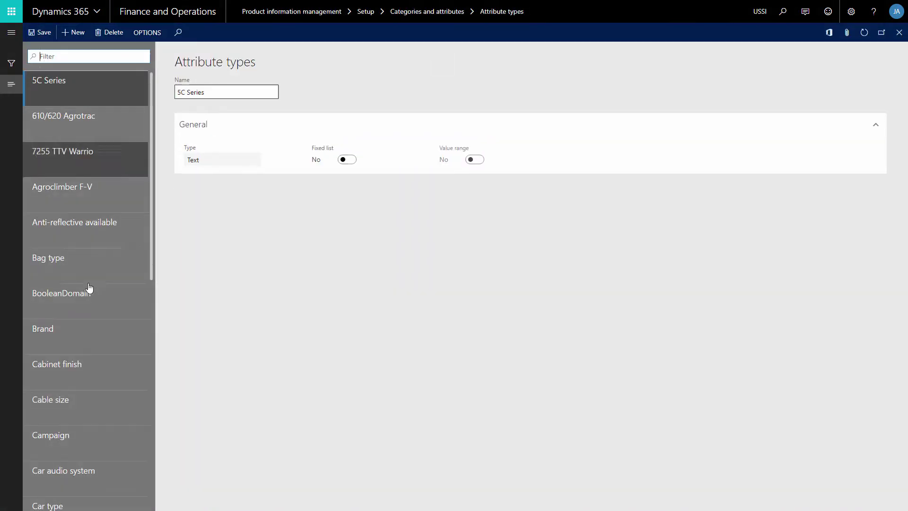
Step: Examine the type settings and fixed-list values of the Brand, Bag type and Color attribute types
{"action": "left_click", "coordinate": [98, 346]}
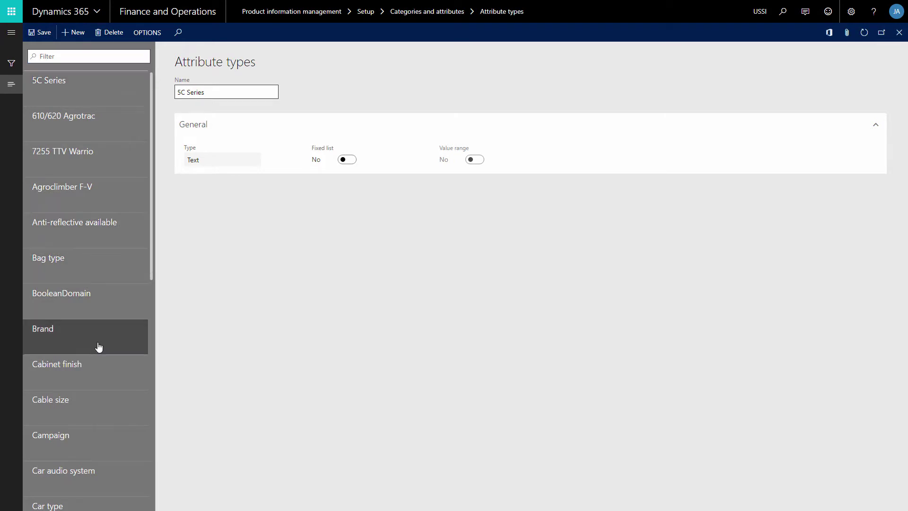
{"action": "left_click", "coordinate": [185, 258]}
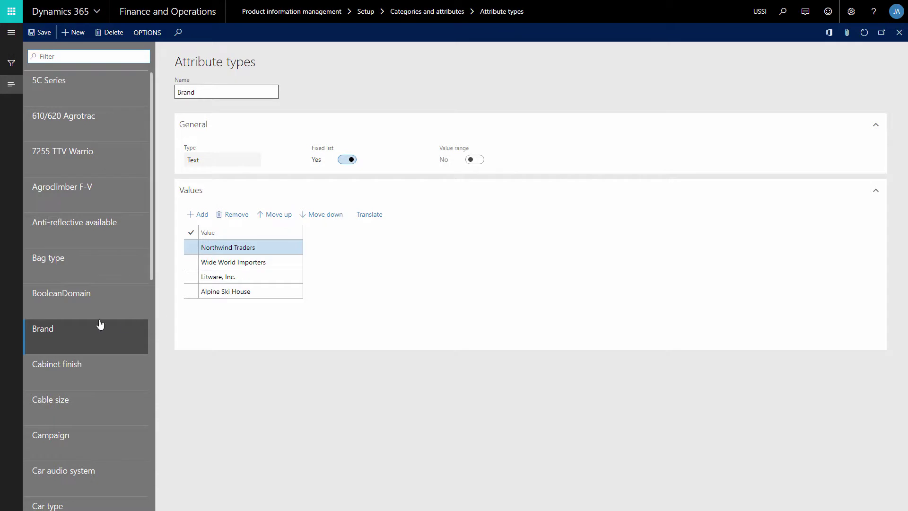
{"action": "scroll", "coordinate": [101, 324], "scroll_direction": "down", "scroll_amount": 1}
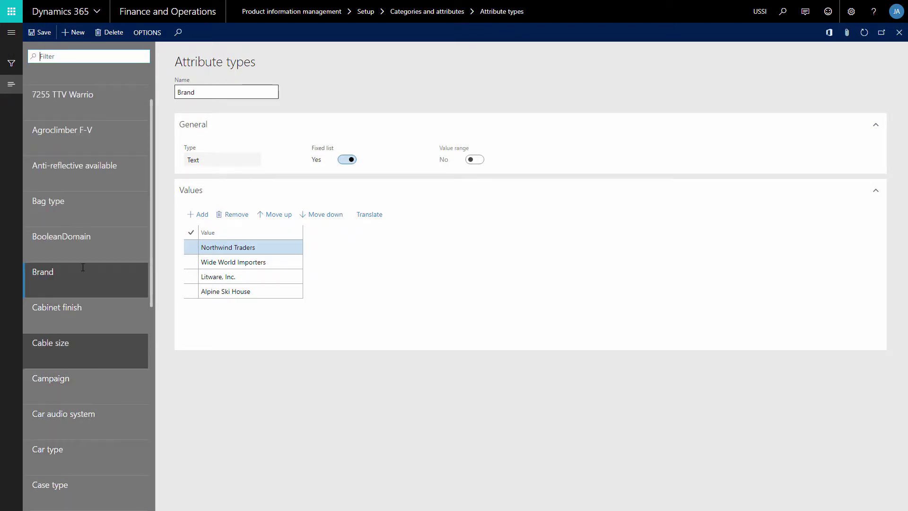
{"action": "left_click", "coordinate": [89, 220]}
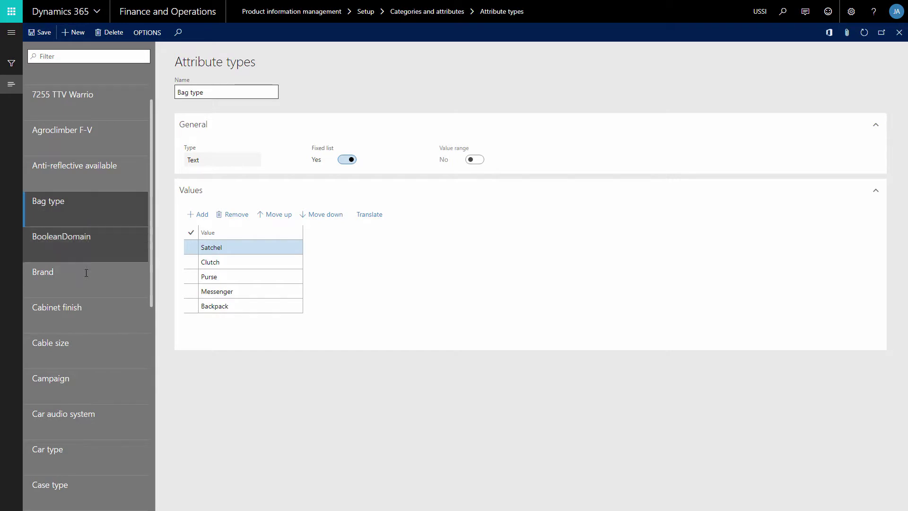
{"action": "scroll", "coordinate": [86, 291], "scroll_direction": "down", "scroll_amount": 1}
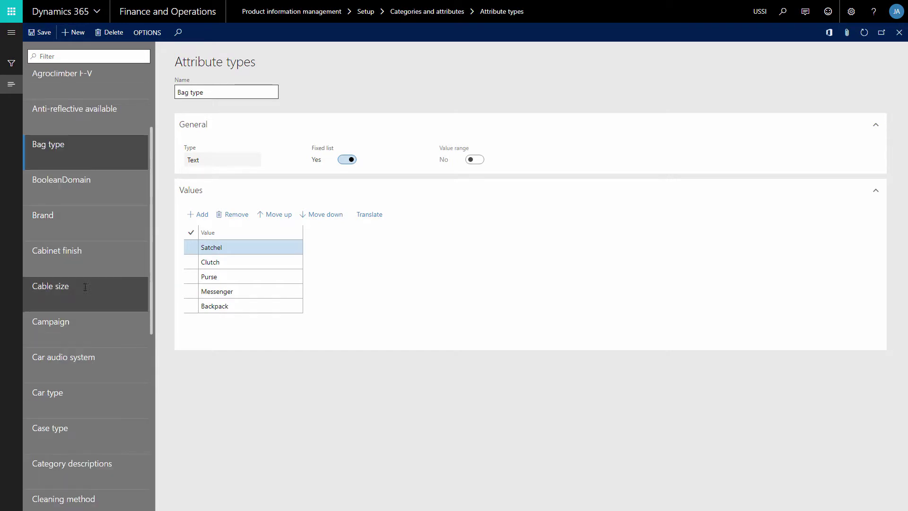
{"action": "scroll", "coordinate": [85, 287], "scroll_direction": "down", "scroll_amount": 1}
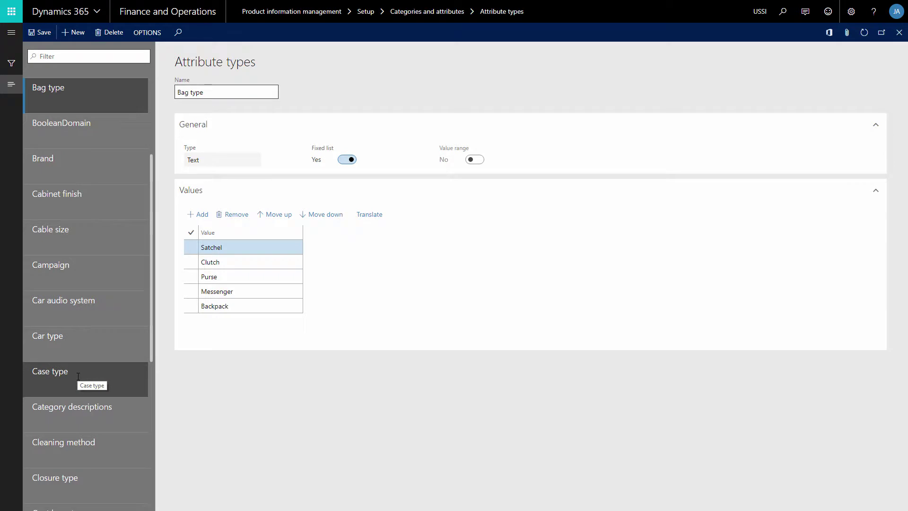
{"action": "scroll", "coordinate": [78, 376], "scroll_direction": "down", "scroll_amount": 5}
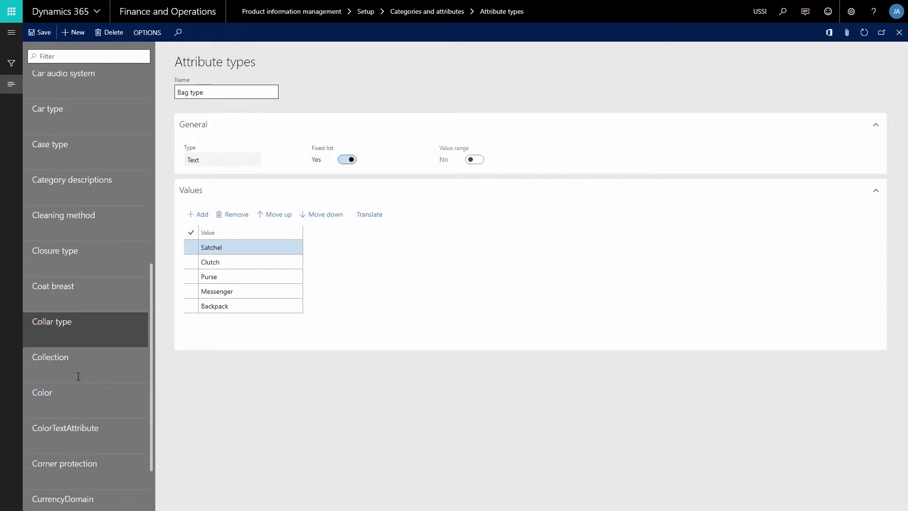
{"action": "double_click", "coordinate": [68, 340]}
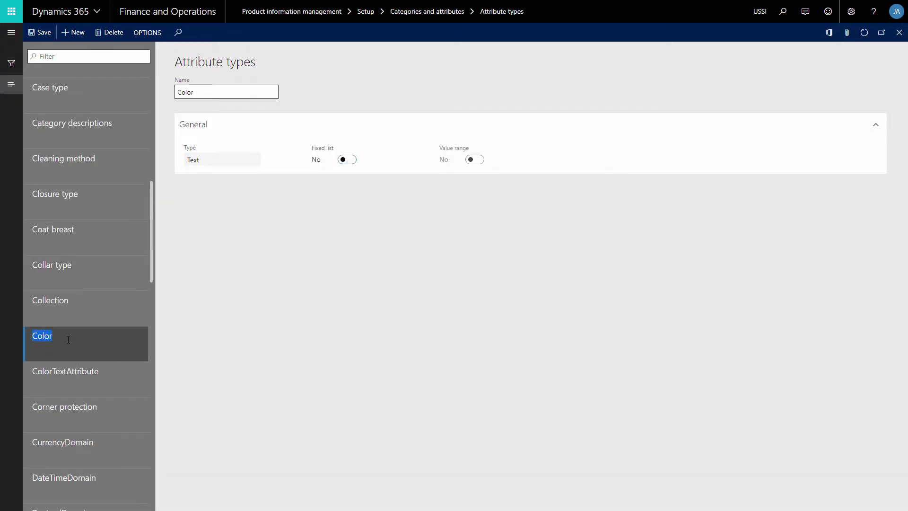
Step: Open the product Attributes in edit mode and examine the Bag type attribute and the Brand attribute of type Brand
{"action": "left_click", "coordinate": [10, 34]}
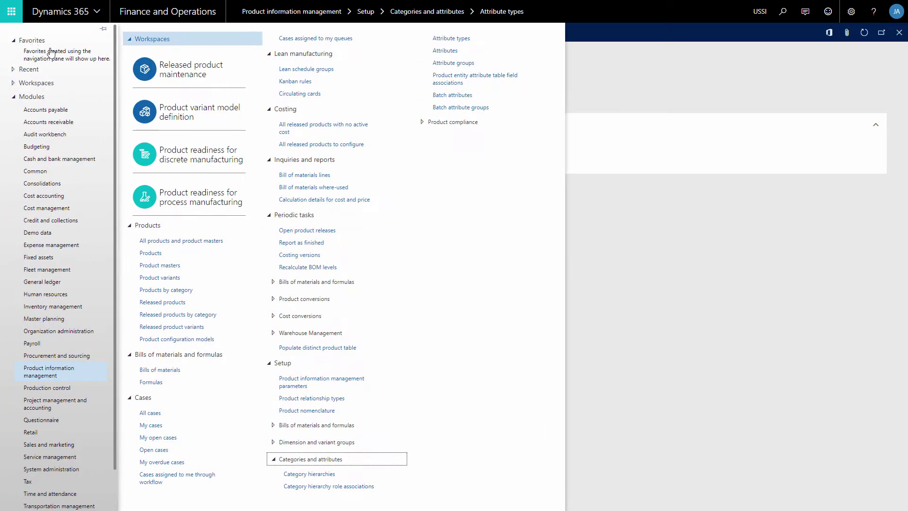
{"action": "left_click", "coordinate": [444, 52]}
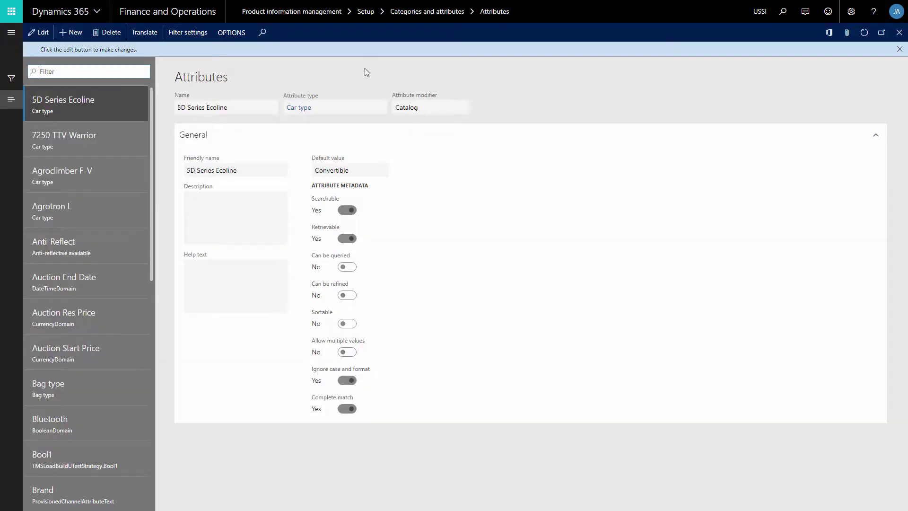
{"action": "left_click", "coordinate": [38, 32]}
{"action": "left_click", "coordinate": [72, 366]}
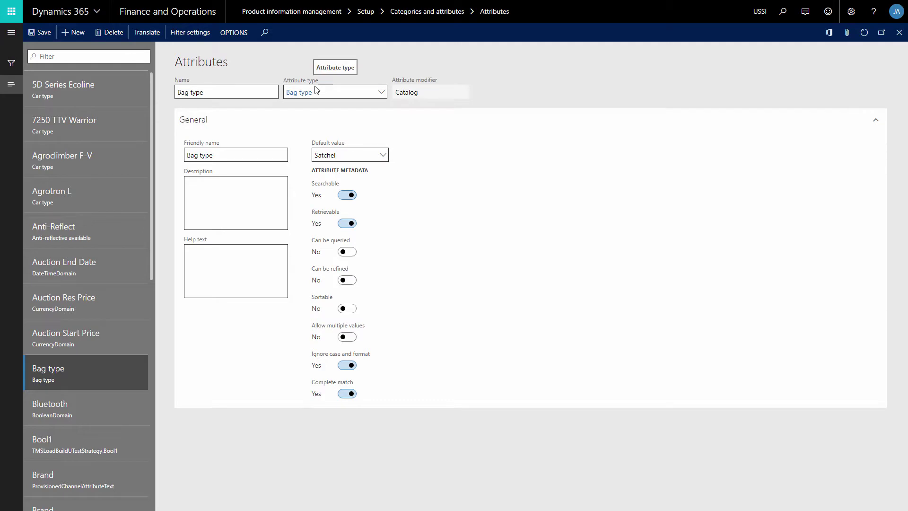
{"action": "scroll", "coordinate": [113, 307], "scroll_direction": "down", "scroll_amount": 1}
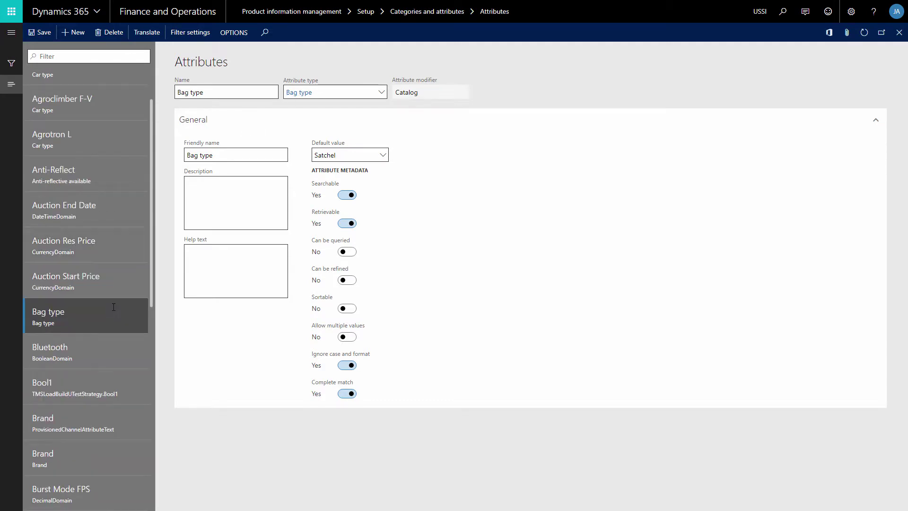
{"action": "left_click", "coordinate": [93, 454]}
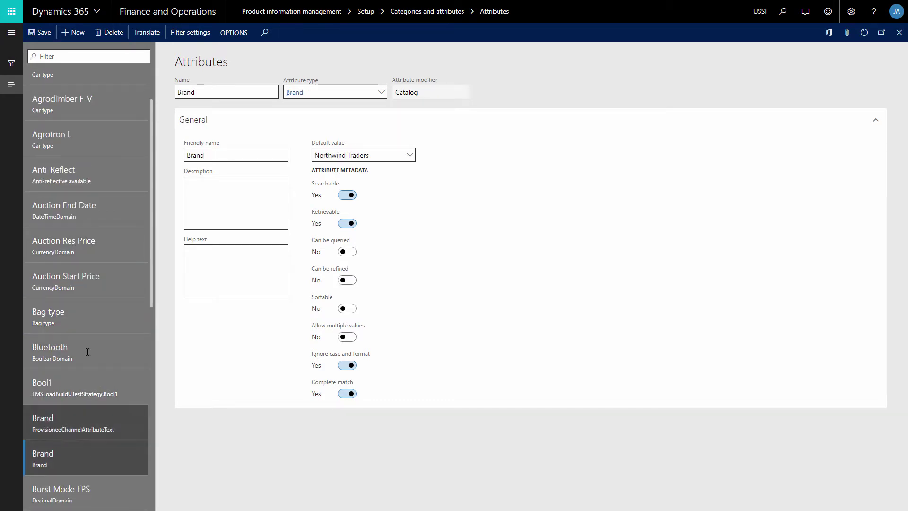
Step: Open the category hierarchy role associations from Category hierarchies in edit mode and review the available category hierarchy types
{"action": "left_click", "coordinate": [11, 32]}
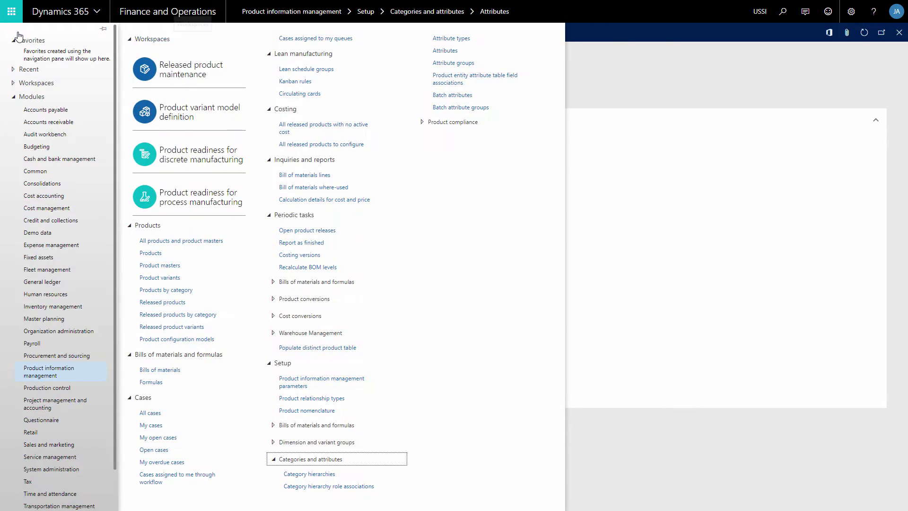
{"action": "left_click", "coordinate": [303, 474]}
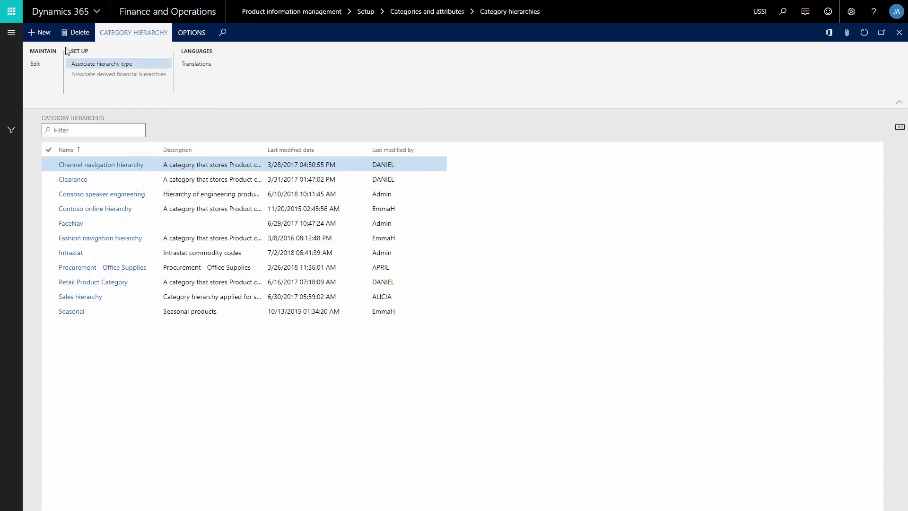
{"action": "left_click", "coordinate": [90, 64]}
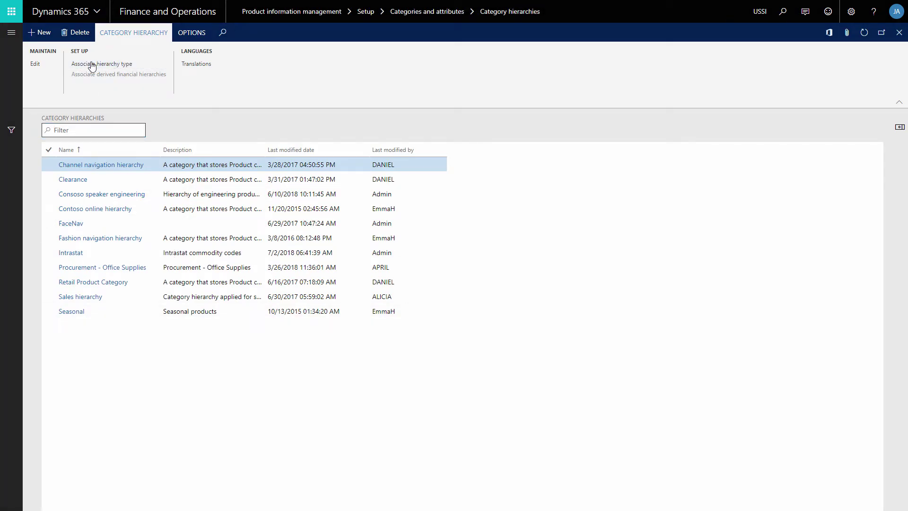
{"action": "left_click", "coordinate": [99, 132]}
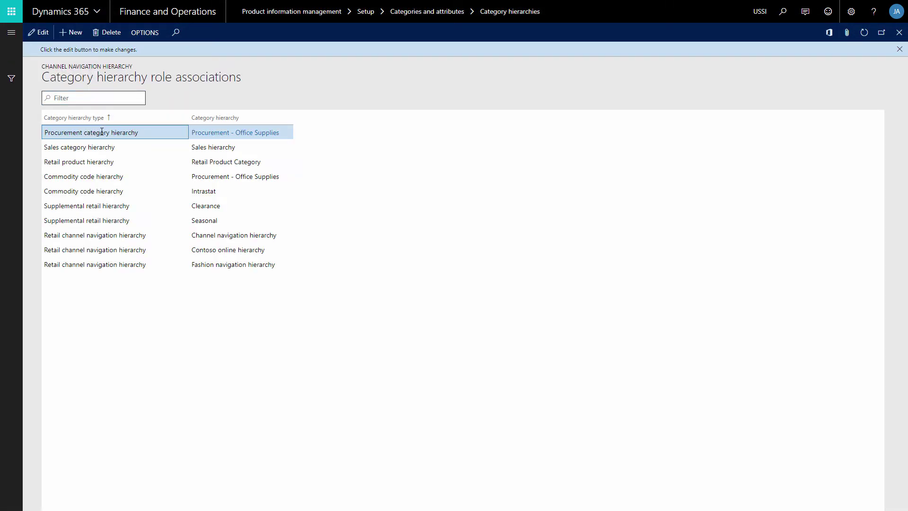
{"action": "left_click", "coordinate": [42, 32]}
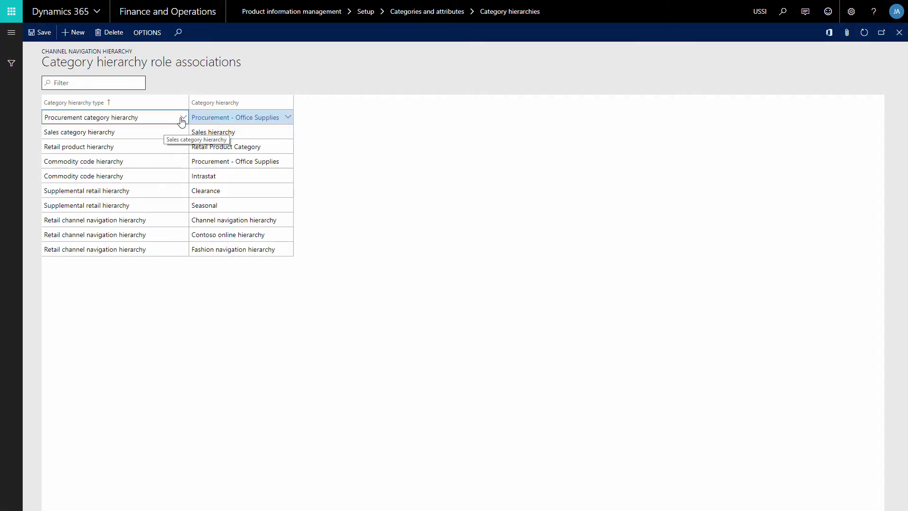
{"action": "left_click", "coordinate": [179, 116]}
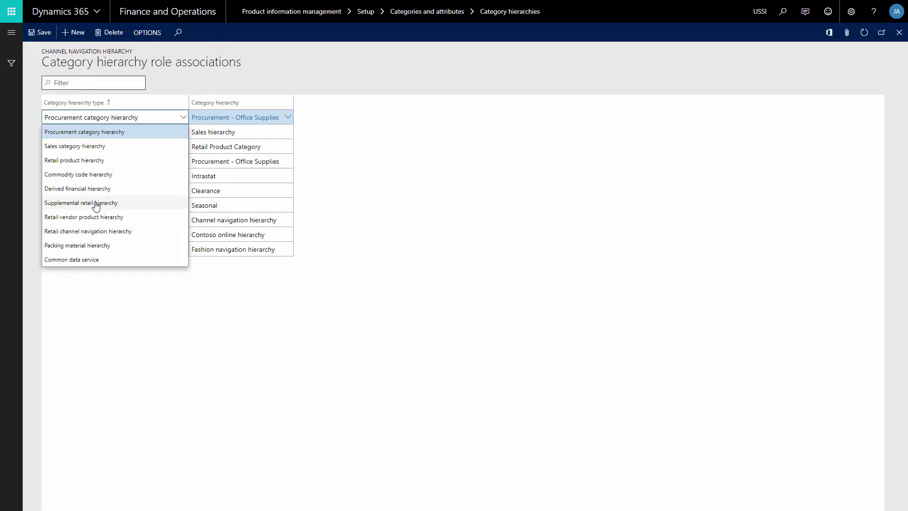
Step: Open the Webshops setup of the Webshop module in edit mode
{"action": "left_click", "coordinate": [11, 32]}
{"action": "scroll", "coordinate": [38, 402], "scroll_direction": "down", "scroll_amount": 2}
{"action": "left_click", "coordinate": [41, 500]}
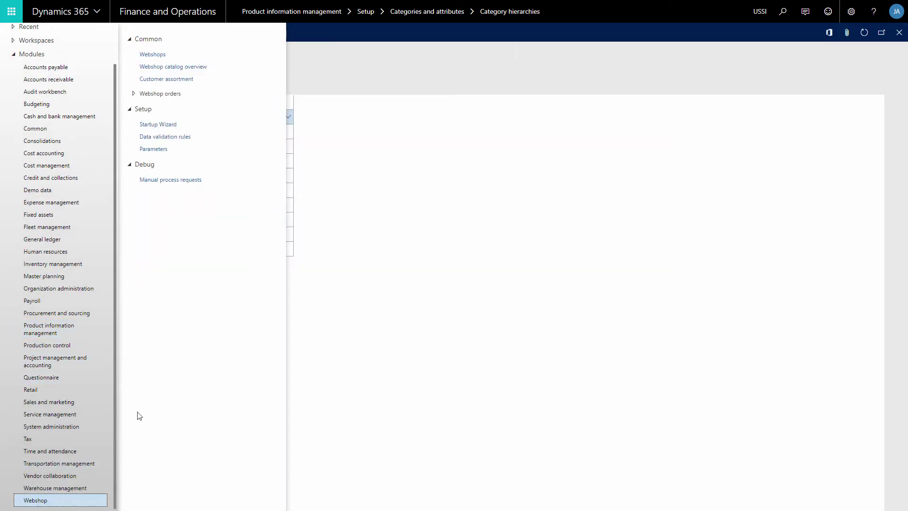
{"action": "left_click", "coordinate": [161, 56]}
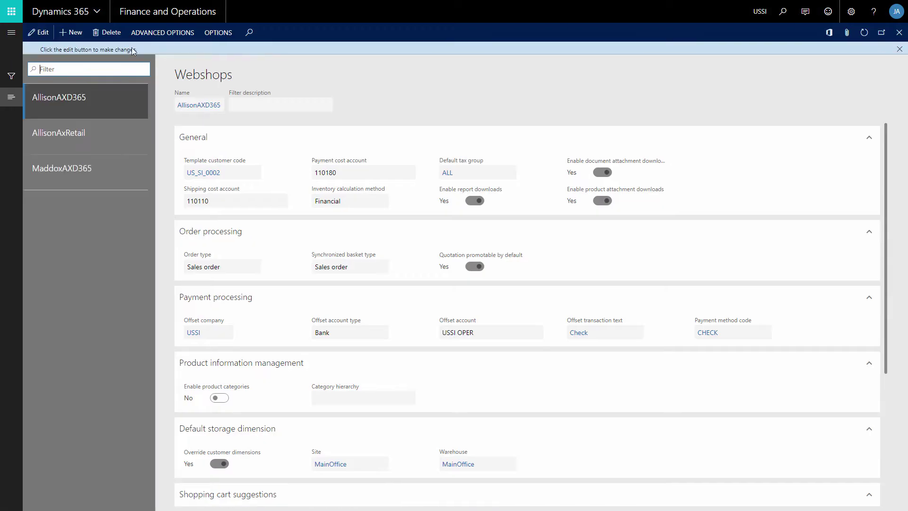
{"action": "key", "text": "F2"}
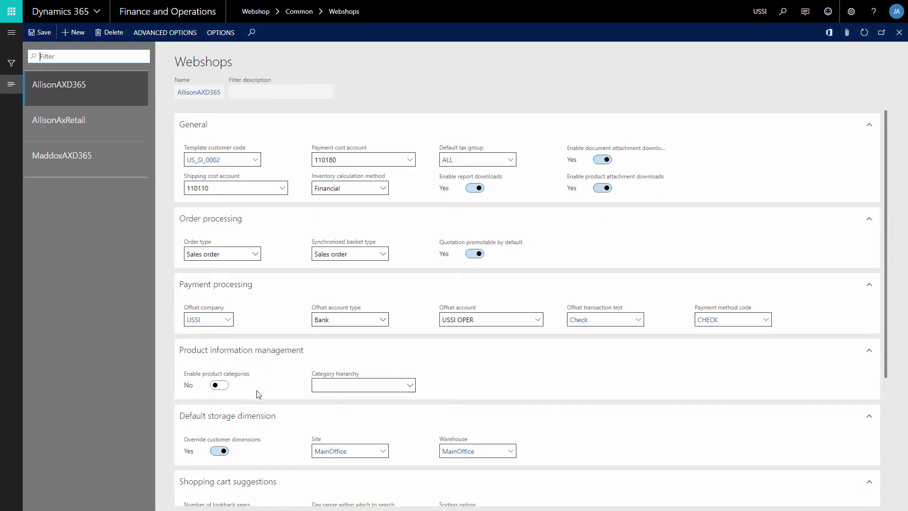
Step: Set the webshop's category hierarchy to Procurement - Office Supplies and enable product categories
{"action": "left_click", "coordinate": [408, 388]}
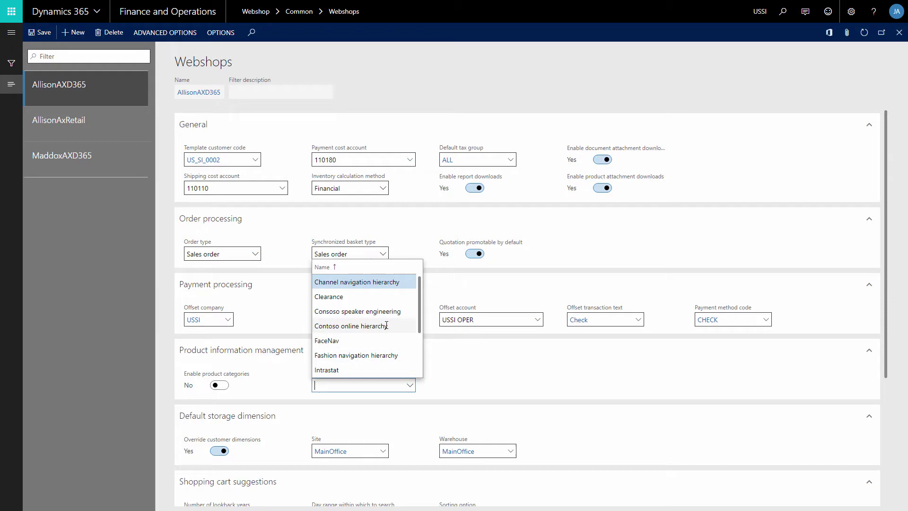
{"action": "scroll", "coordinate": [386, 325], "scroll_direction": "down", "scroll_amount": 2}
{"action": "left_click_drag", "start_coordinate": [387, 326], "coordinate": [220, 387]}
{"action": "left_click", "coordinate": [221, 386]}
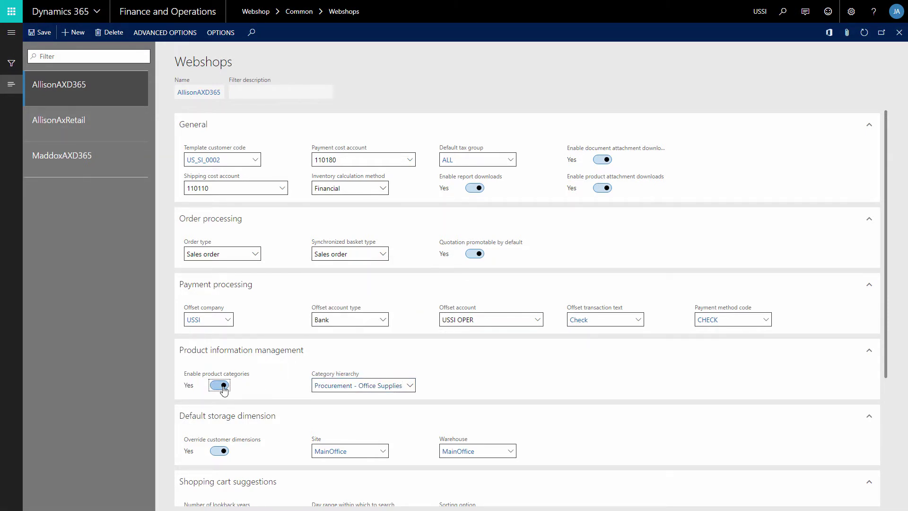
{"action": "left_click", "coordinate": [503, 257]}
Step: Open the Procurement - Office Supplies category hierarchy of Product information management in edit mode
{"action": "left_click", "coordinate": [12, 32]}
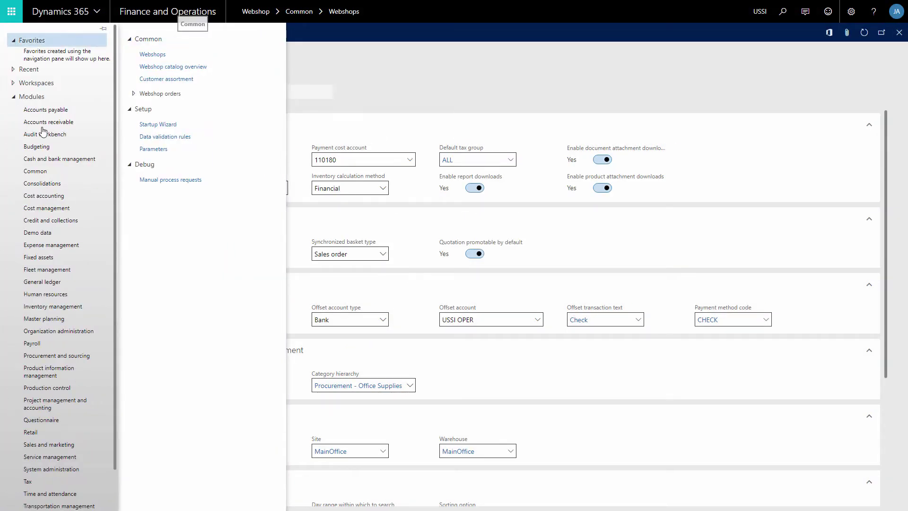
{"action": "scroll", "coordinate": [91, 466], "scroll_direction": "down", "scroll_amount": 1}
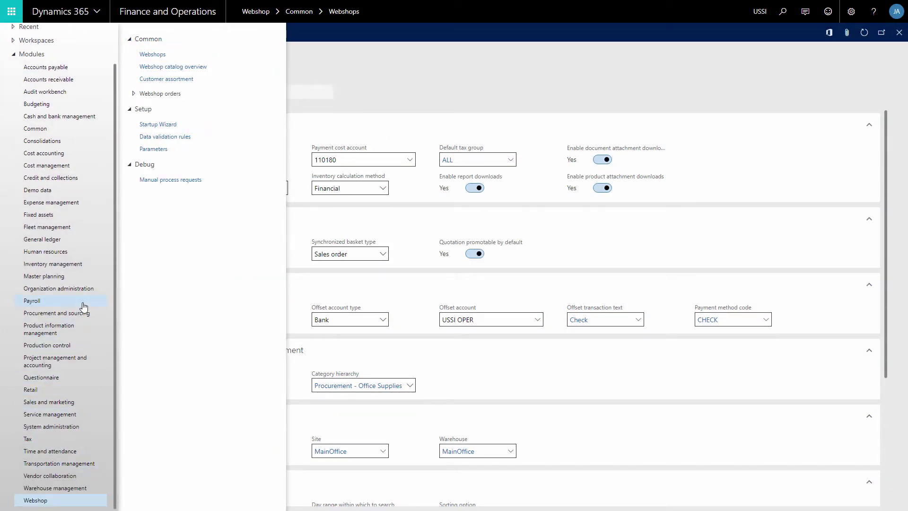
{"action": "left_click", "coordinate": [71, 327]}
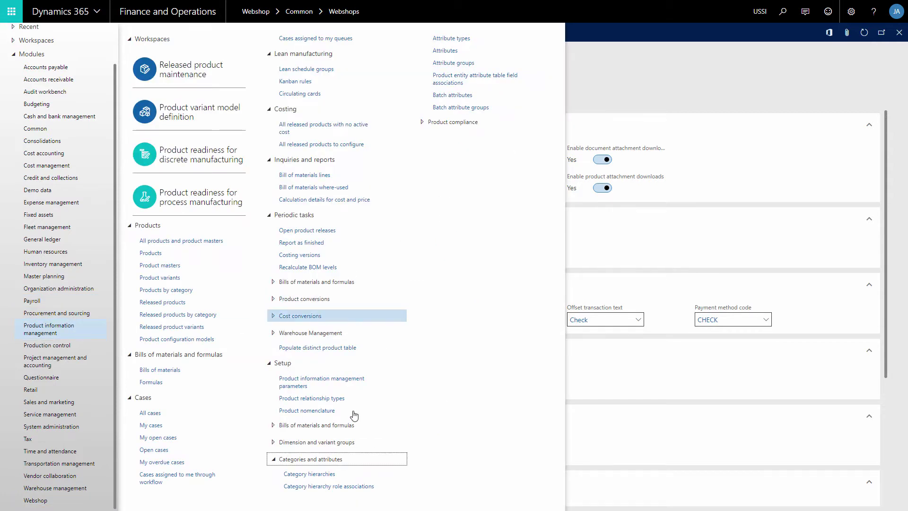
{"action": "left_click", "coordinate": [334, 474]}
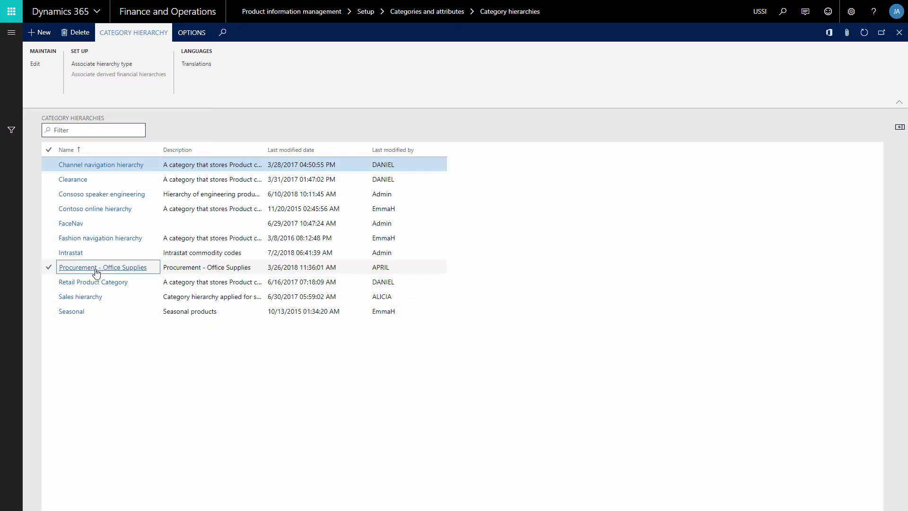
{"action": "left_click", "coordinate": [96, 273]}
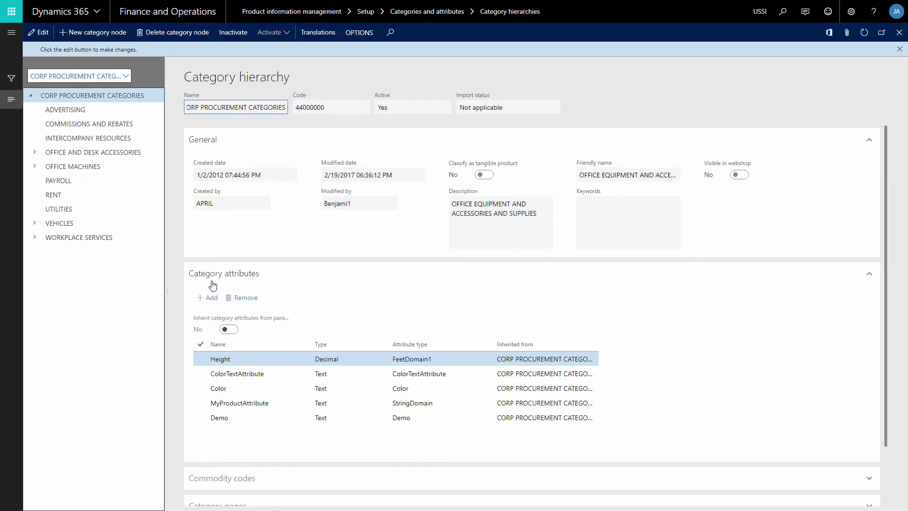
{"action": "left_click", "coordinate": [42, 33]}
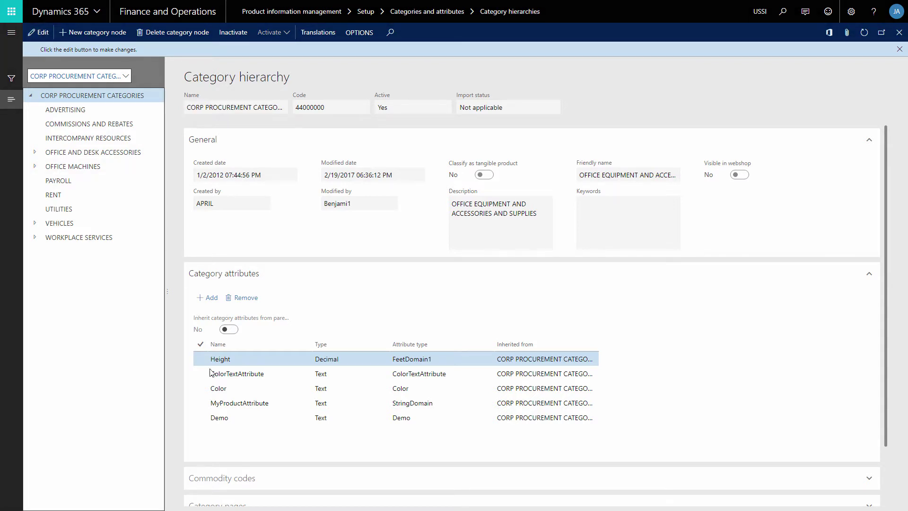
Step: Select the Computers category under OFFICE MACHINES, turn on inheriting category attributes from the parent, and turn it back off
{"action": "left_click", "coordinate": [34, 151]}
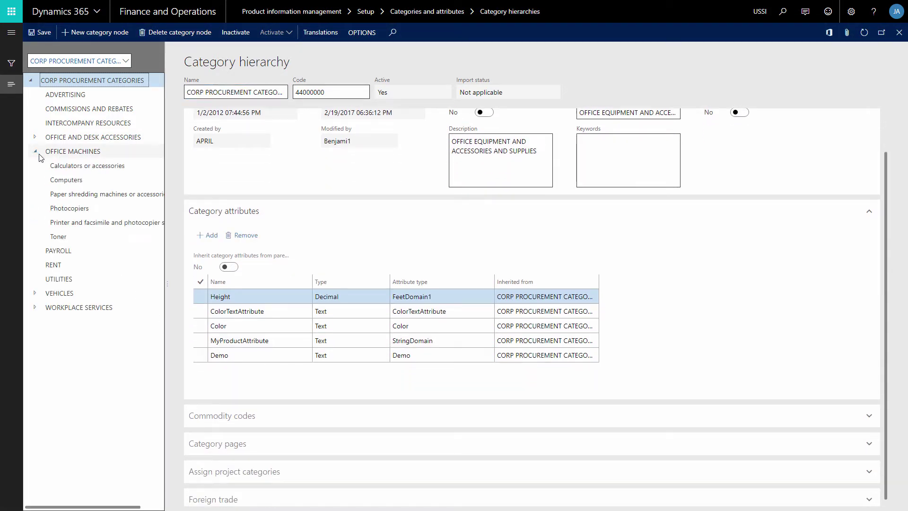
{"action": "left_click", "coordinate": [83, 182]}
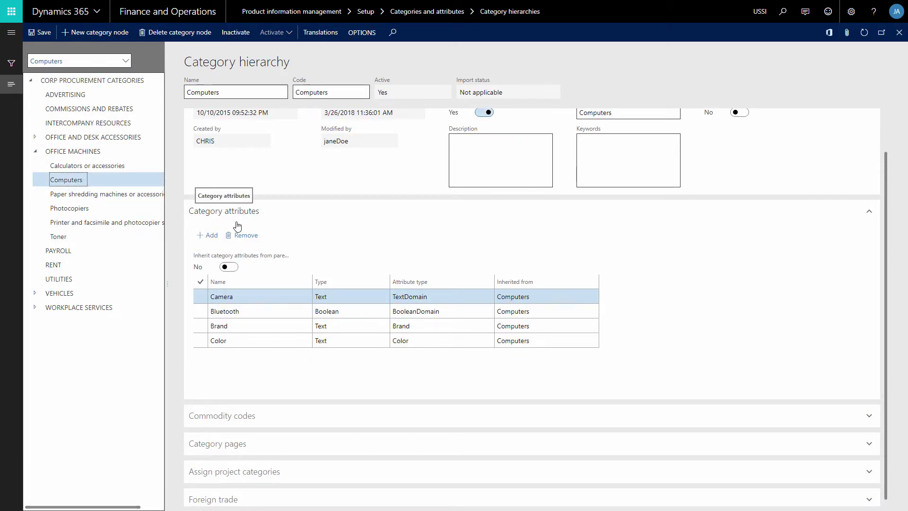
{"action": "left_click", "coordinate": [229, 267]}
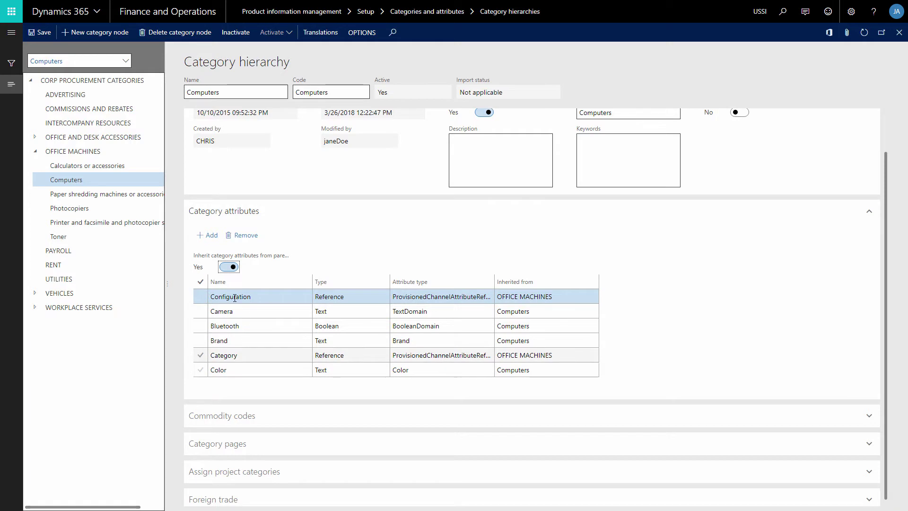
{"action": "left_click", "coordinate": [229, 267]}
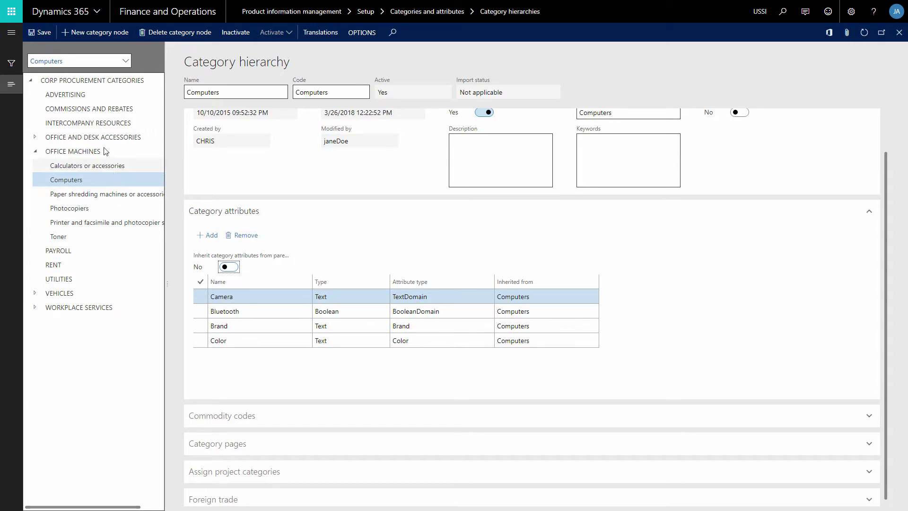
Step: Open the Procurement categories of the Procurement and sourcing module
{"action": "left_click", "coordinate": [12, 34]}
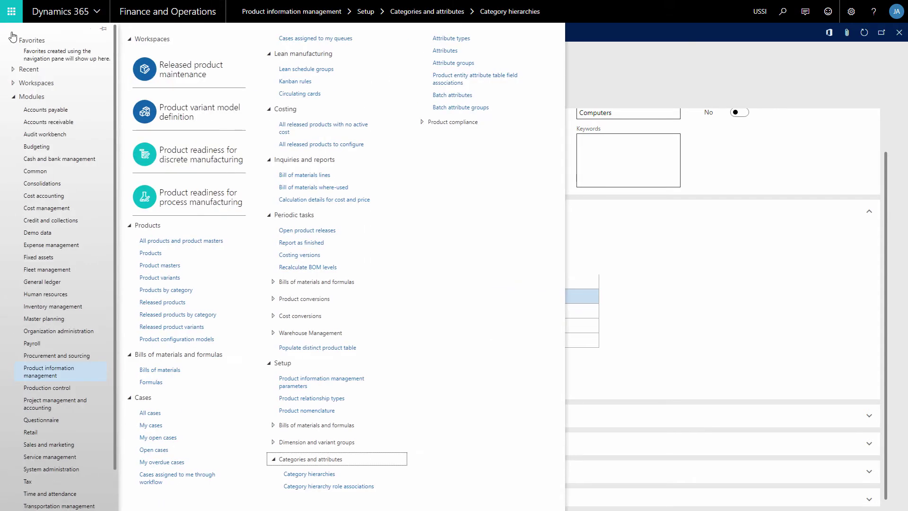
{"action": "left_click", "coordinate": [67, 356]}
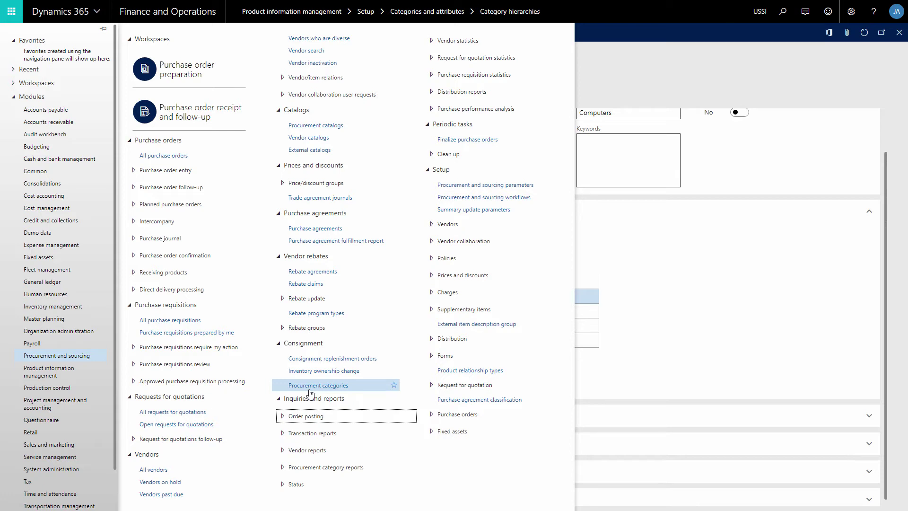
{"action": "left_click", "coordinate": [63, 434]}
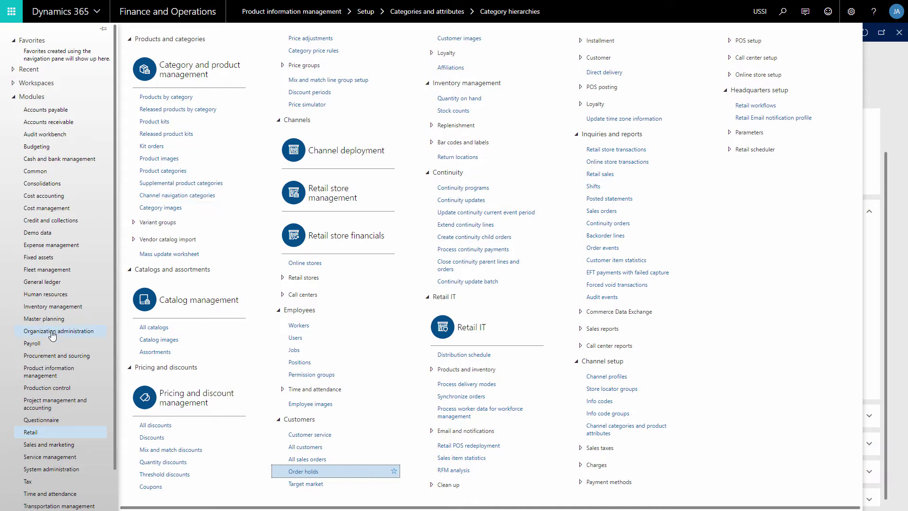
{"action": "left_click", "coordinate": [47, 359]}
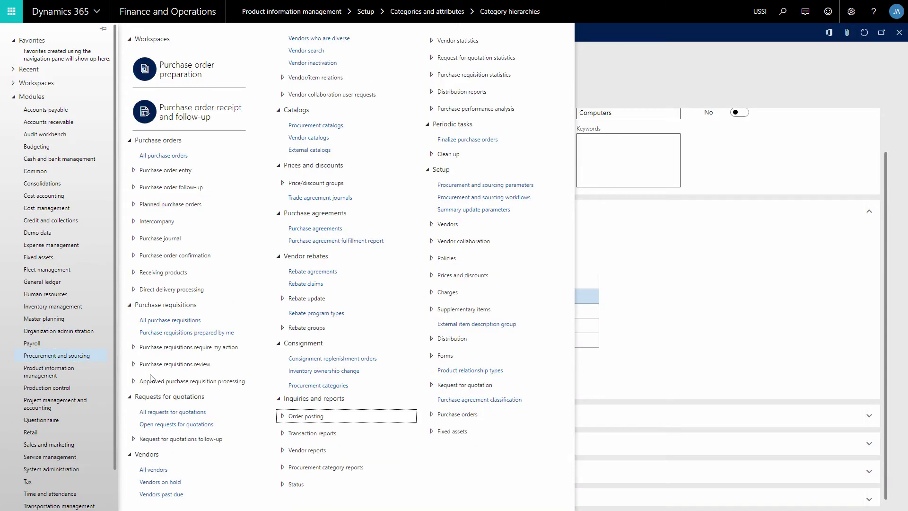
{"action": "left_click", "coordinate": [309, 387]}
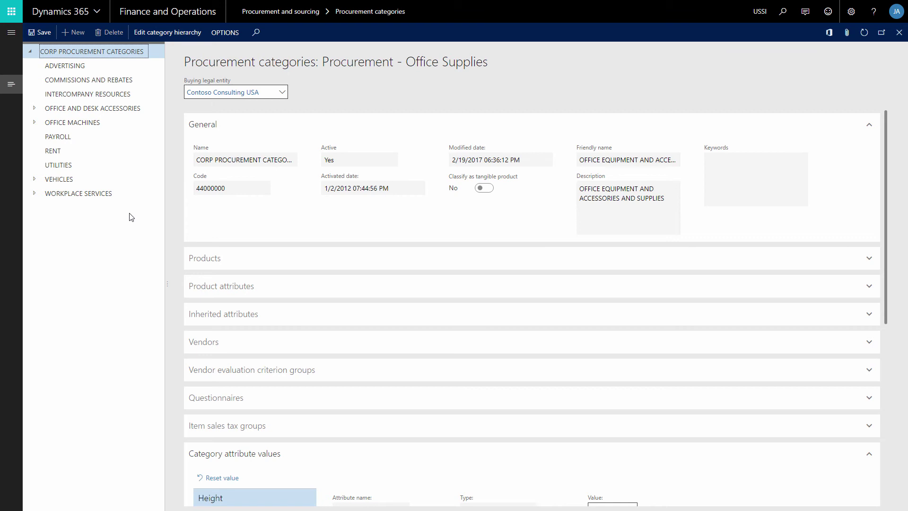
Step: Examine the category attribute values of the Computers category under OFFICE MACHINES, including Brand and Color
{"action": "left_click", "coordinate": [35, 122]}
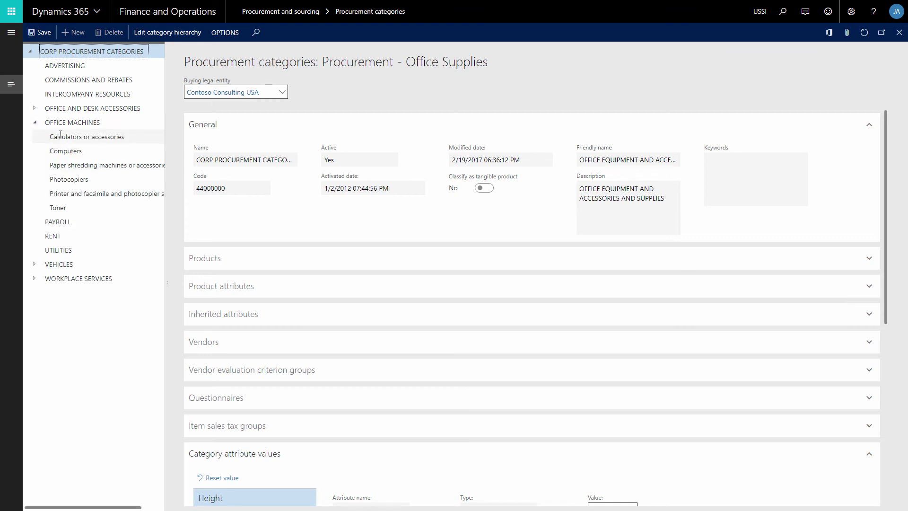
{"action": "left_click", "coordinate": [65, 150]}
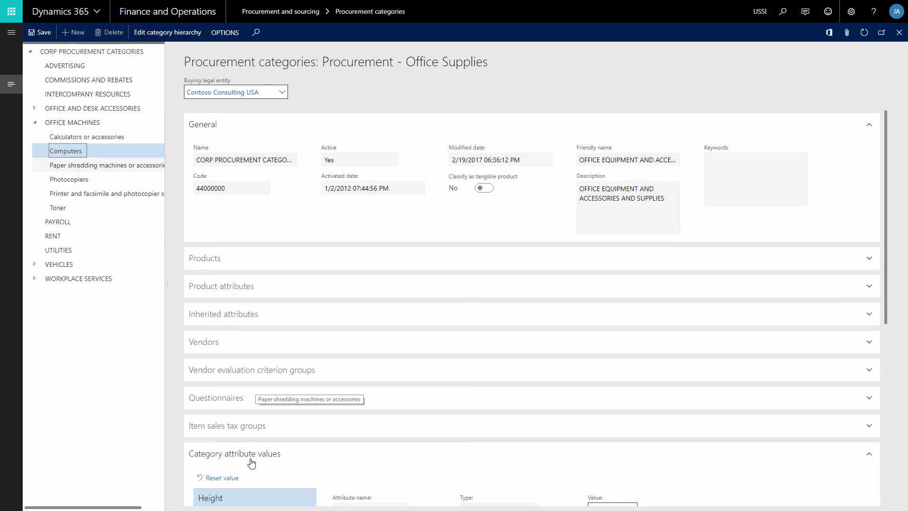
{"action": "scroll", "coordinate": [249, 454], "scroll_direction": "down", "scroll_amount": 3}
{"action": "scroll", "coordinate": [242, 334], "scroll_direction": "down", "scroll_amount": 2}
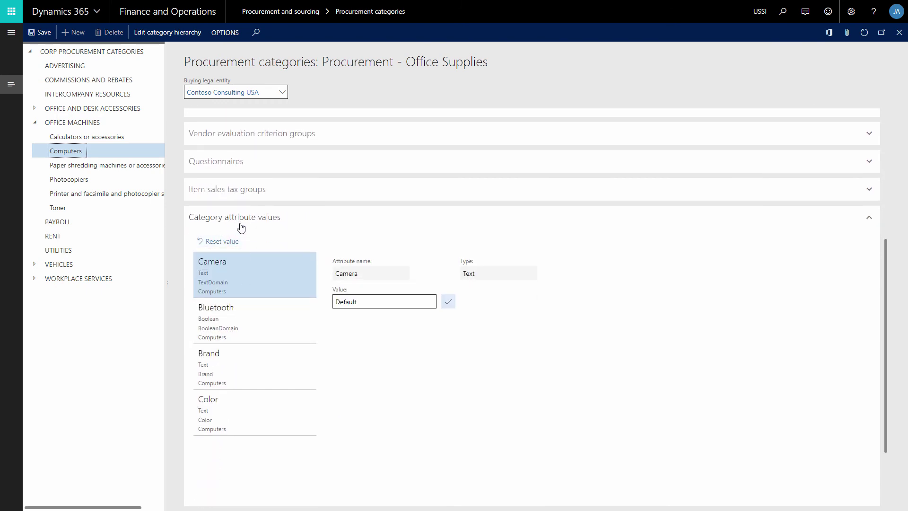
{"action": "left_click", "coordinate": [242, 367]}
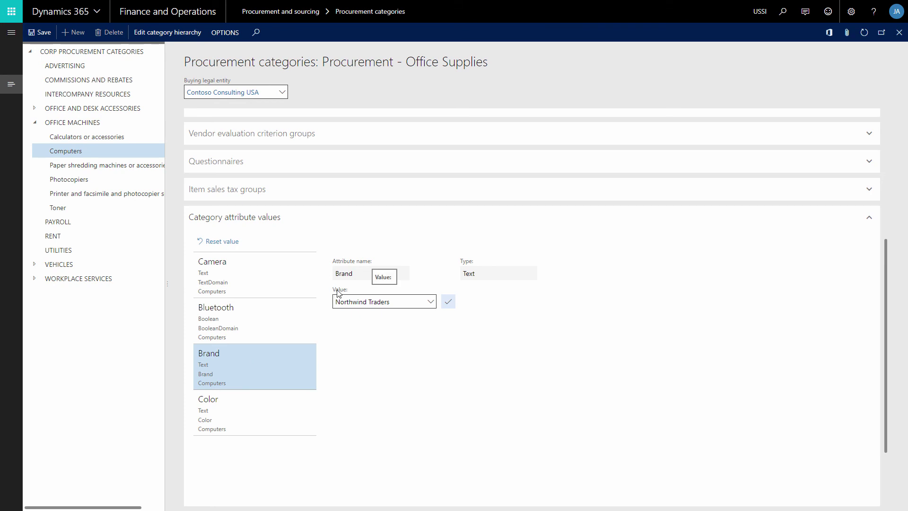
{"action": "left_click", "coordinate": [251, 417]}
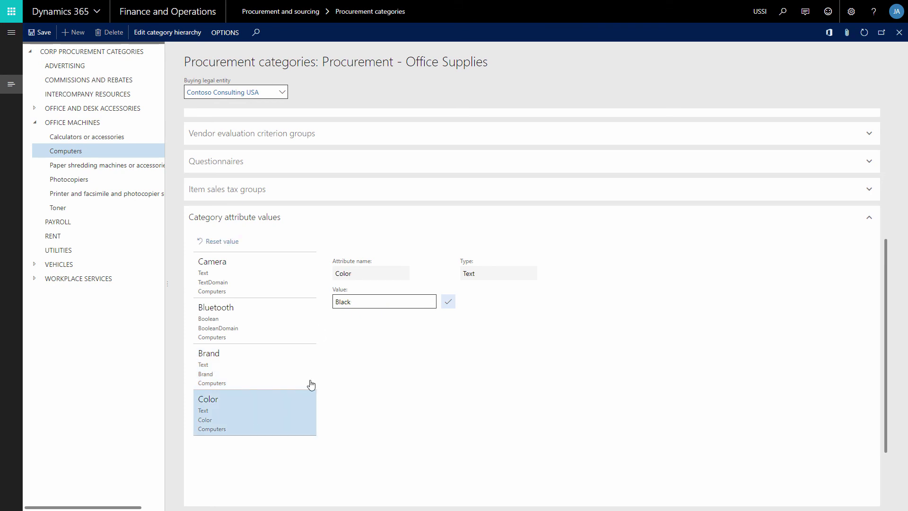